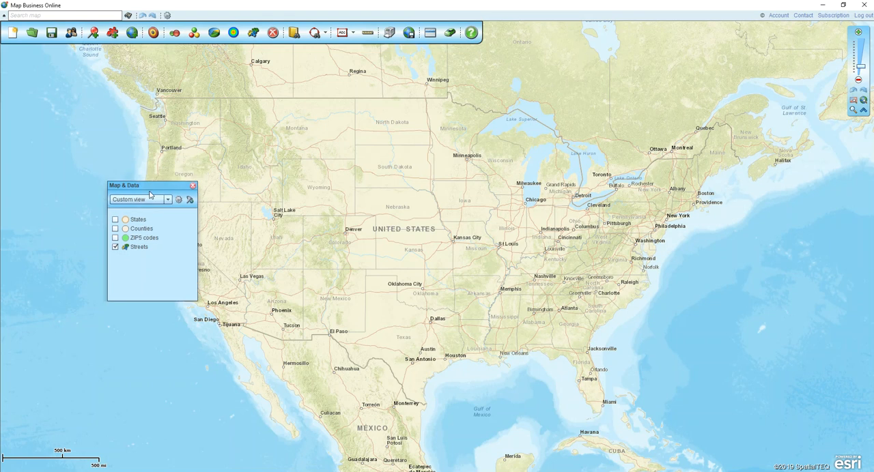
# Step: Shrink and reposition the Map & Data window, and show the Counties and States layers on the map
pyautogui.moveTo(175, 301); pyautogui.dragTo(175, 268)
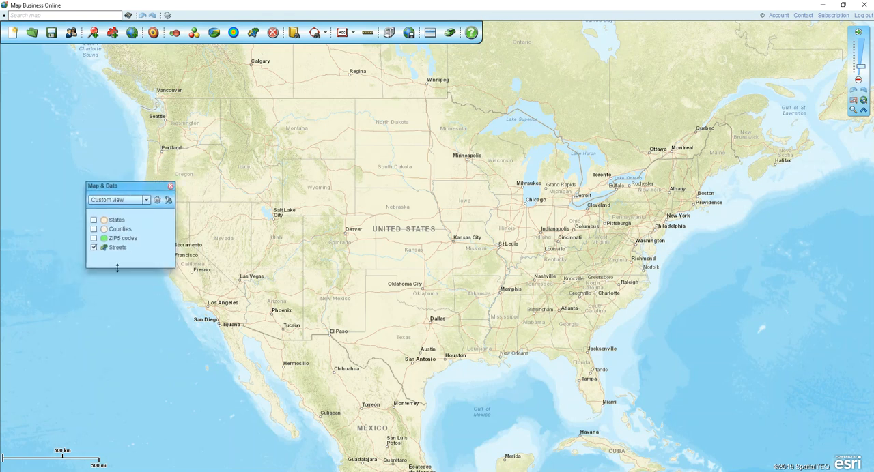
pyautogui.click(93, 230)
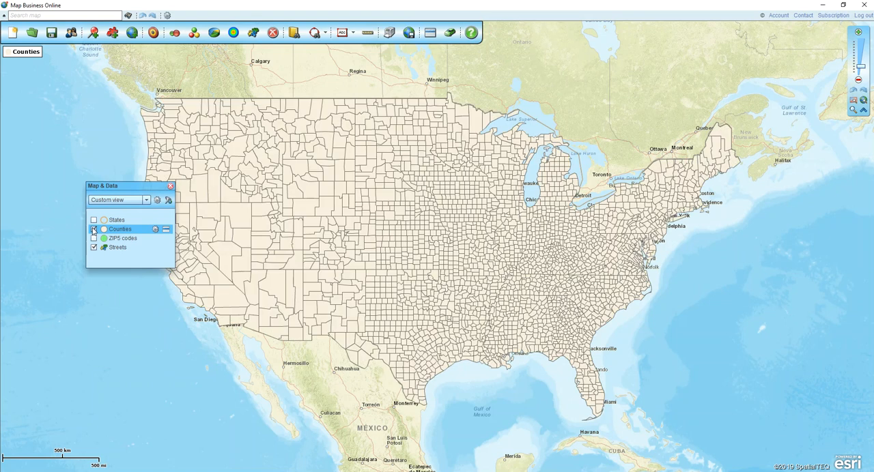
pyautogui.click(93, 221)
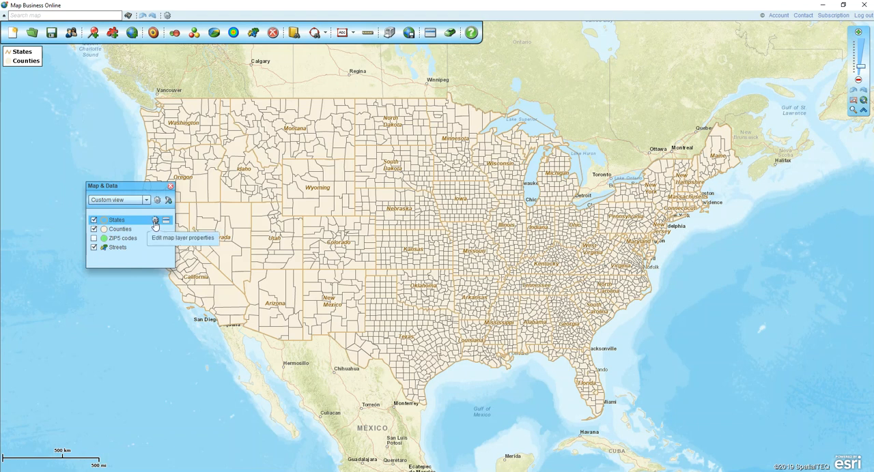
# Step: Change both the outline colour and the auto-label colour of the States layer to black
pyautogui.click(155, 221)
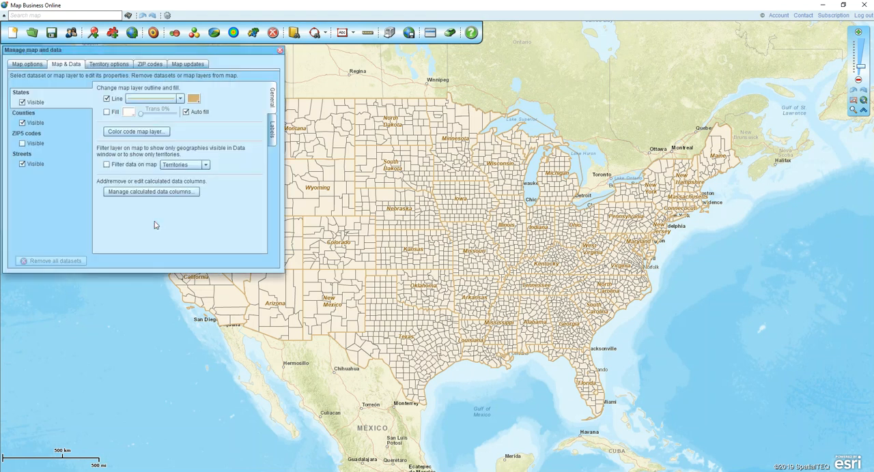
pyautogui.click(194, 100)
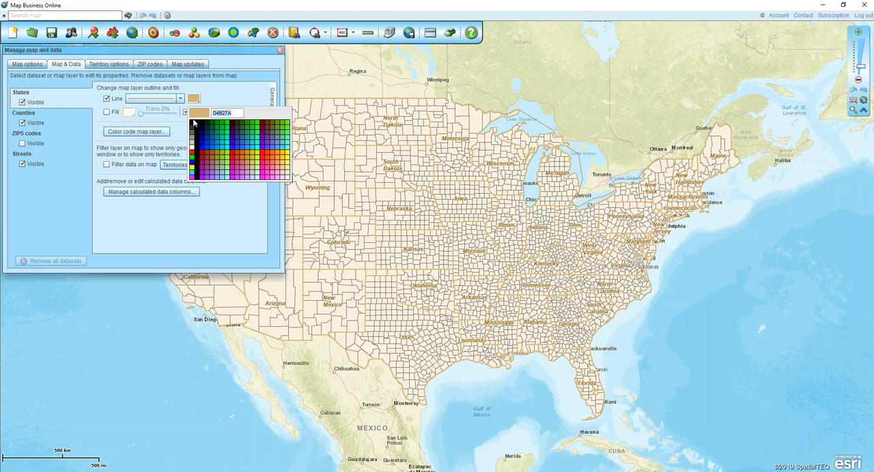
pyautogui.click(193, 124)
pyautogui.click(271, 133)
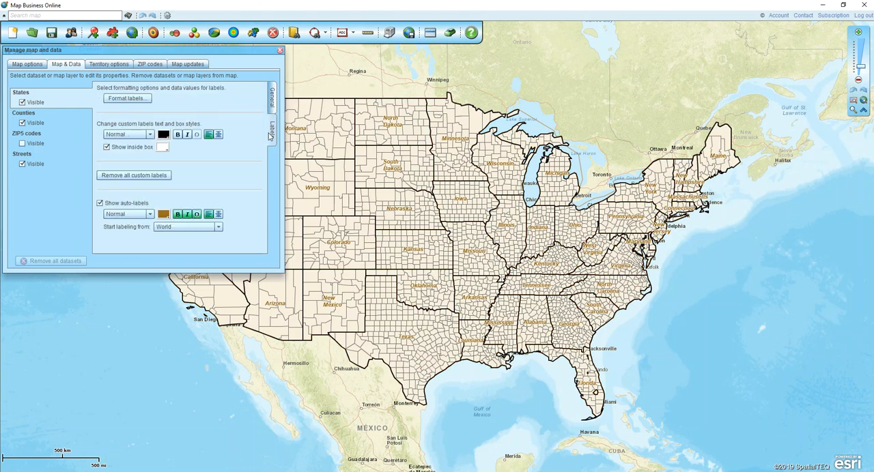
pyautogui.click(164, 214)
pyautogui.click(164, 239)
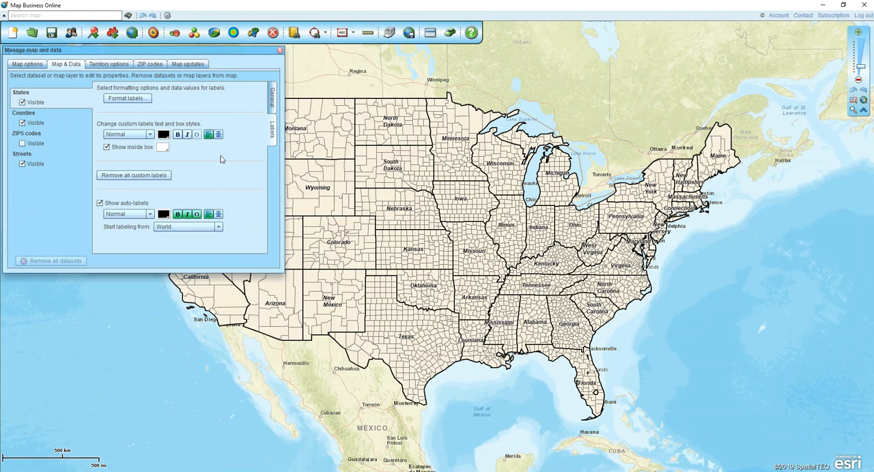
pyautogui.click(280, 51)
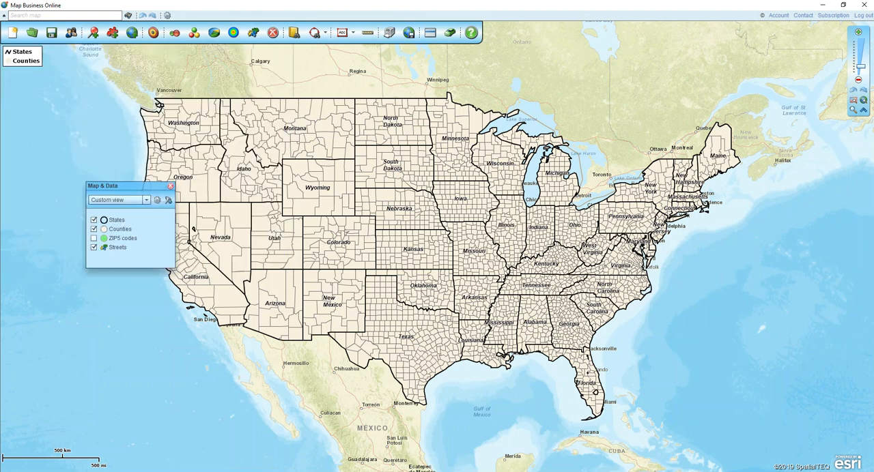
# Step: Select Clallam, Jefferson, Grays Harbor, Mason, Thurston, Pacific, Lewis, Wahkiakum, Cowlitz and Clark counties in western Washington on the map
pyautogui.moveTo(75, 148); pyautogui.dragTo(195, 178)
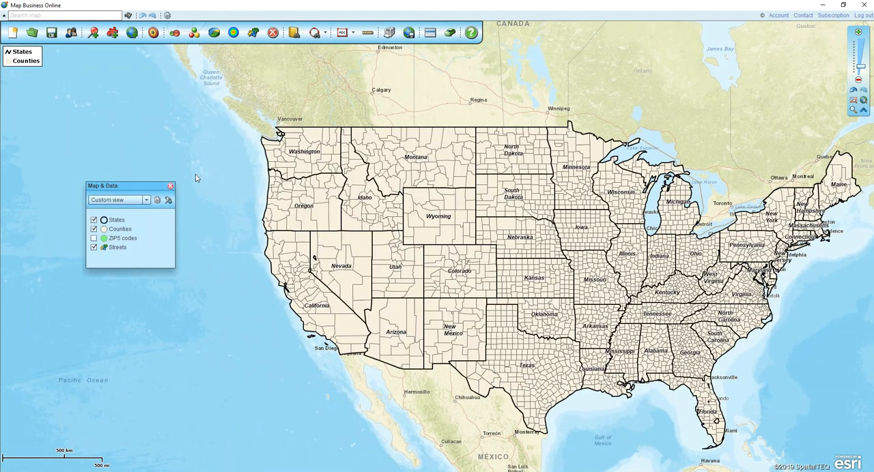
pyautogui.click(853, 110)
pyautogui.moveTo(230, 113); pyautogui.dragTo(358, 198)
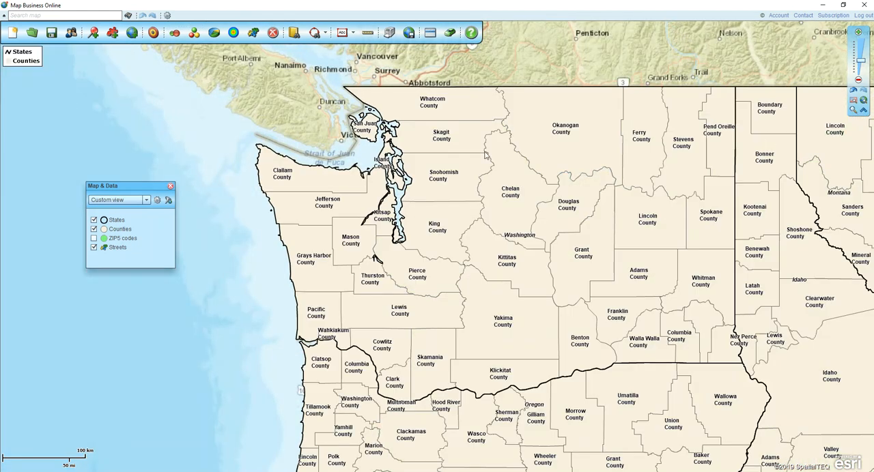
pyautogui.click(305, 182)
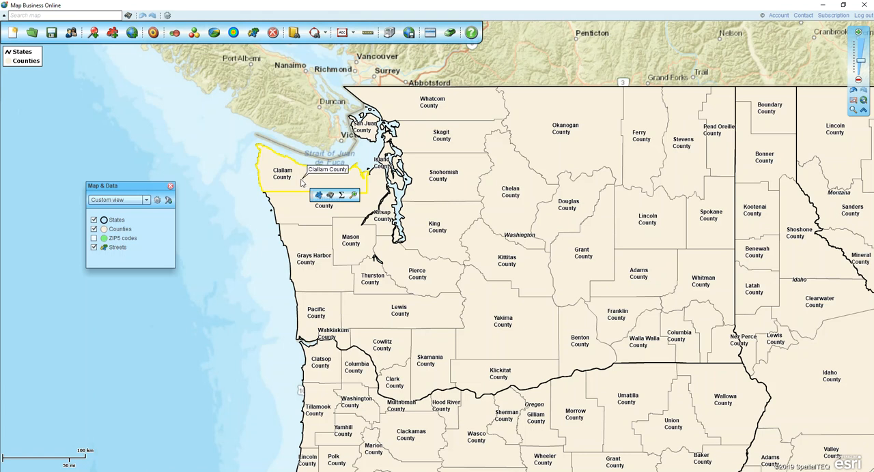
pyautogui.keyDown('shift'); pyautogui.click(293, 206); pyautogui.keyUp('shift')
pyautogui.keyDown('shift'); pyautogui.click(317, 274); pyautogui.keyUp('shift')
pyautogui.keyDown('shift'); pyautogui.click(342, 247); pyautogui.keyUp('shift')
pyautogui.keyDown('shift'); pyautogui.click(370, 286); pyautogui.keyUp('shift')
pyautogui.keyDown('shift'); pyautogui.click(327, 307); pyautogui.keyUp('shift')
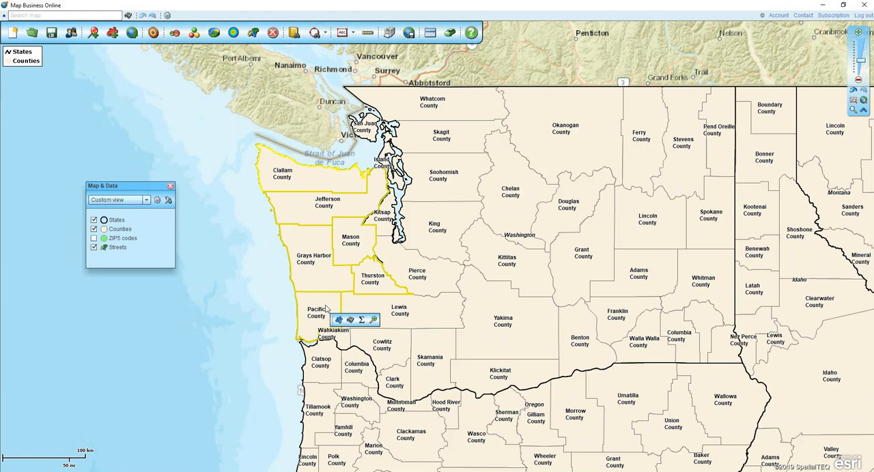
pyautogui.keyDown('shift'); pyautogui.click(380, 309); pyautogui.keyUp('shift')
pyautogui.keyDown('shift'); pyautogui.click(343, 338); pyautogui.keyUp('shift')
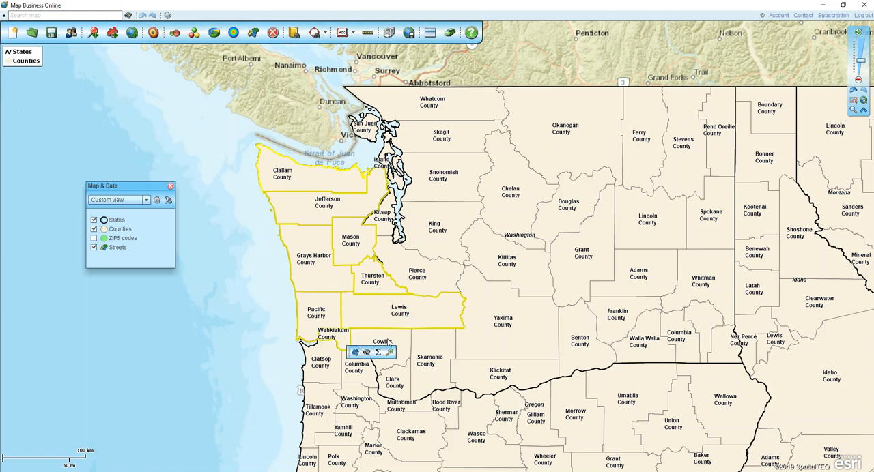
pyautogui.keyDown('shift'); pyautogui.click(388, 345); pyautogui.keyUp('shift')
pyautogui.keyDown('shift'); pyautogui.click(404, 392); pyautogui.keyUp('shift')
# Step: Create a new territory named "WA 01 ter" from the selected counties
pyautogui.click(417, 407)
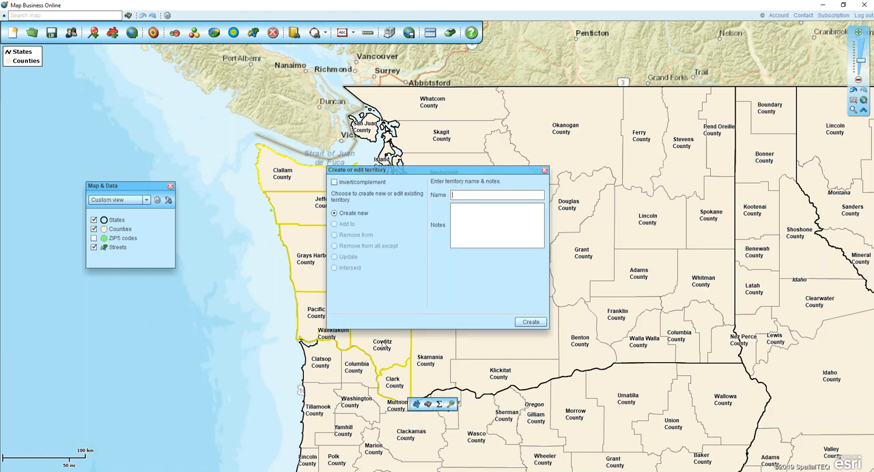
pyautogui.moveTo(469, 172); pyautogui.dragTo(443, 174)
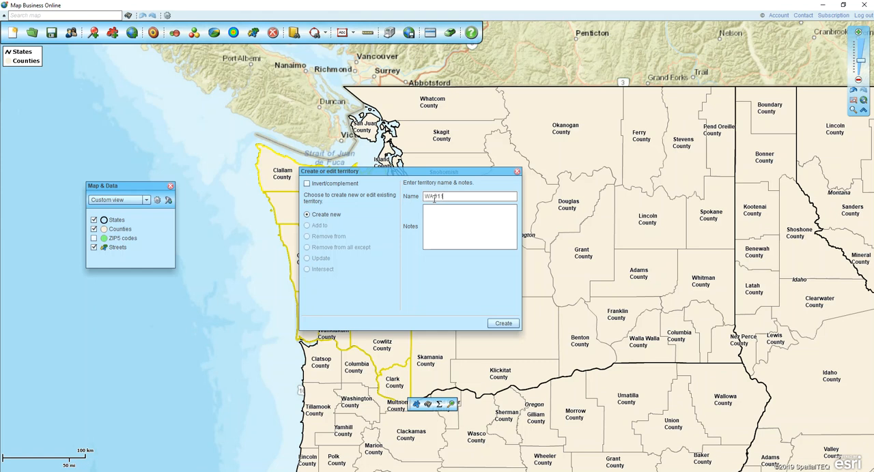
pyautogui.click(502, 322)
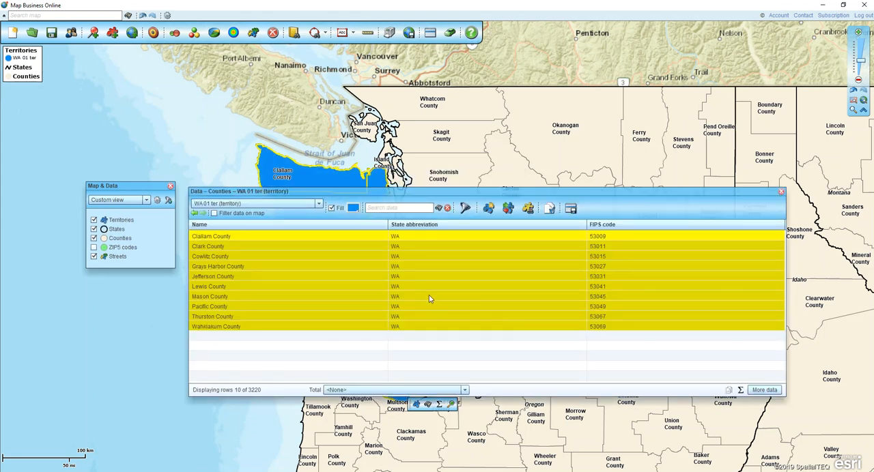
# Step: Set the WA 01 ter territory's fill to dark blue, then close its data window and clear the county selection
pyautogui.moveTo(783, 395); pyautogui.dragTo(781, 345)
pyautogui.moveTo(384, 193); pyautogui.dragTo(402, 267)
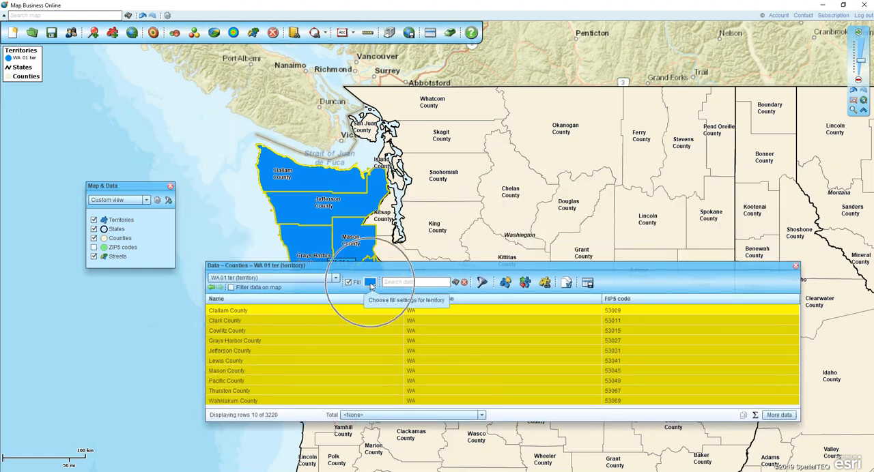
pyautogui.click(370, 283)
pyautogui.click(377, 332)
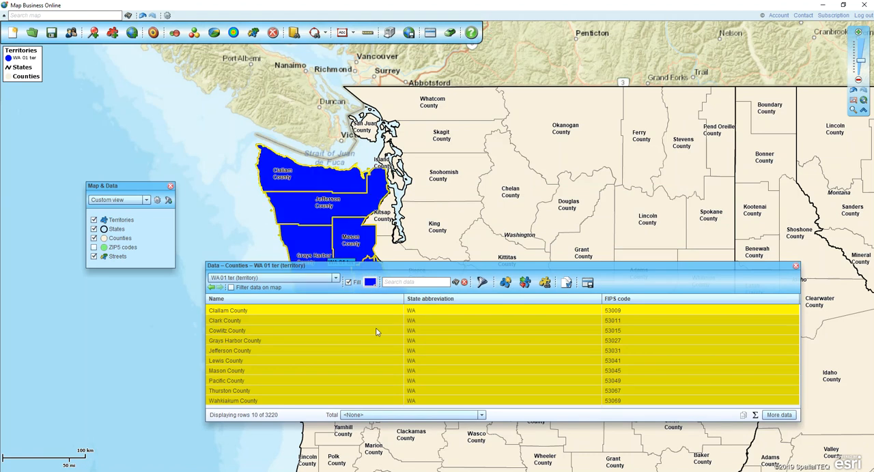
pyautogui.click(795, 266)
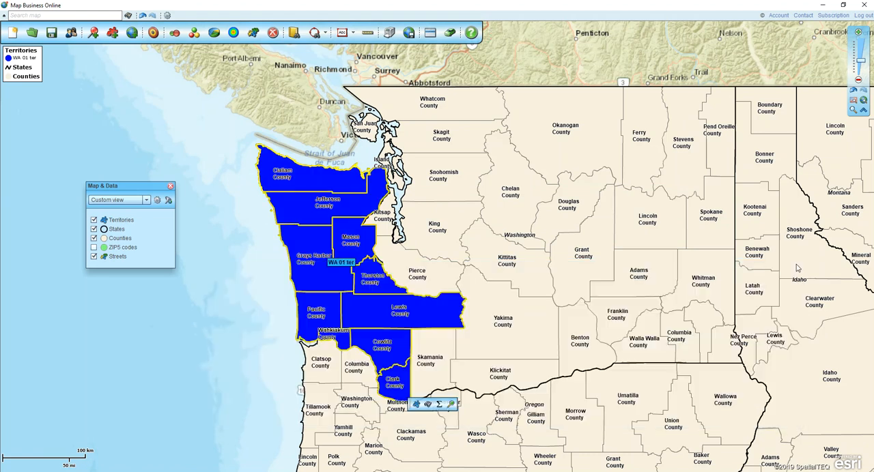
pyautogui.click(211, 183)
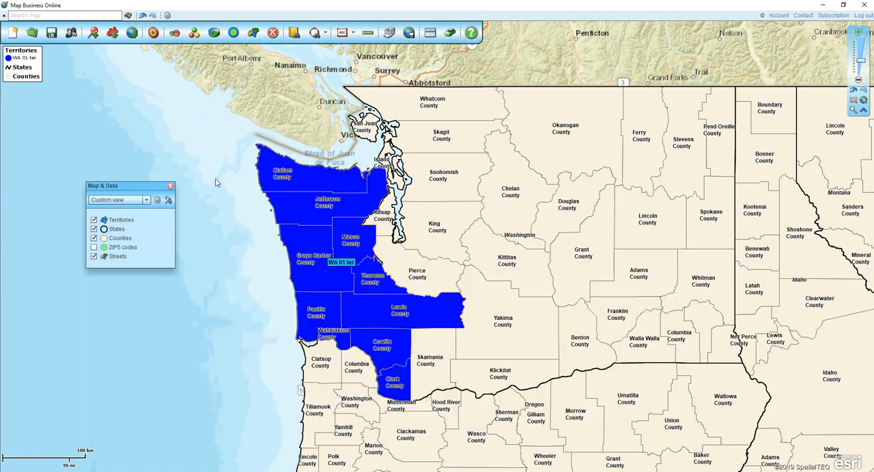
# Step: Draw a freehand search area around the central Washington counties and create the territory "WA 02 ter" from the Counties layer
pyautogui.click(324, 34)
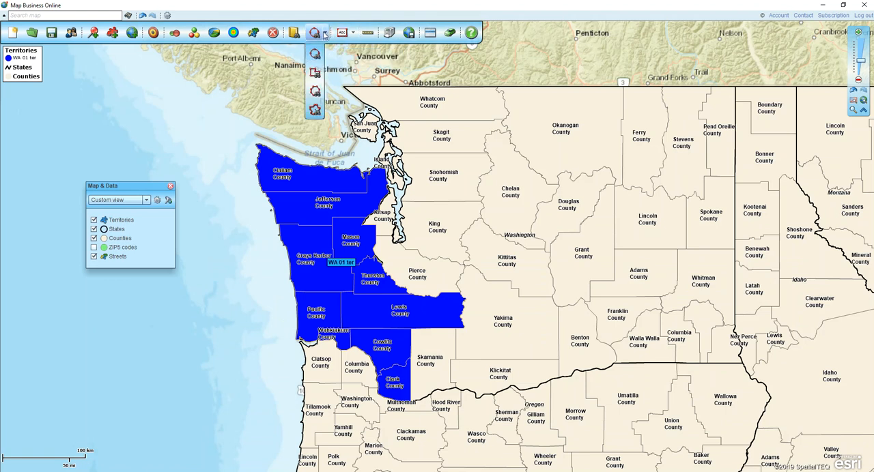
pyautogui.click(314, 93)
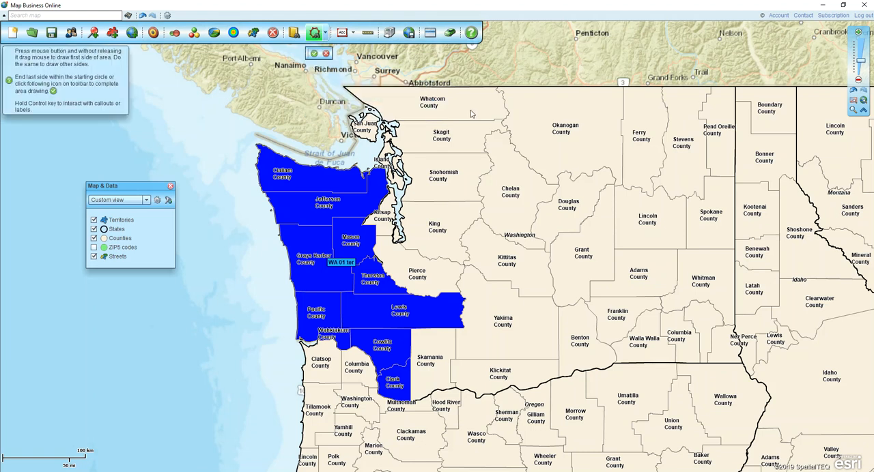
pyautogui.moveTo(469, 110)
pyautogui.mouseDown()
pyautogui.moveTo(371, 124)
pyautogui.moveTo(397, 156)
pyautogui.moveTo(408, 257)
pyautogui.moveTo(471, 290)
pyautogui.moveTo(470, 335)
pyautogui.moveTo(445, 357)
pyautogui.moveTo(512, 368)
pyautogui.moveTo(556, 360)
pyautogui.moveTo(588, 333)
pyautogui.moveTo(593, 254)
pyautogui.moveTo(572, 133)
pyautogui.moveTo(479, 105)
pyautogui.moveTo(469, 113)
pyautogui.mouseUp()
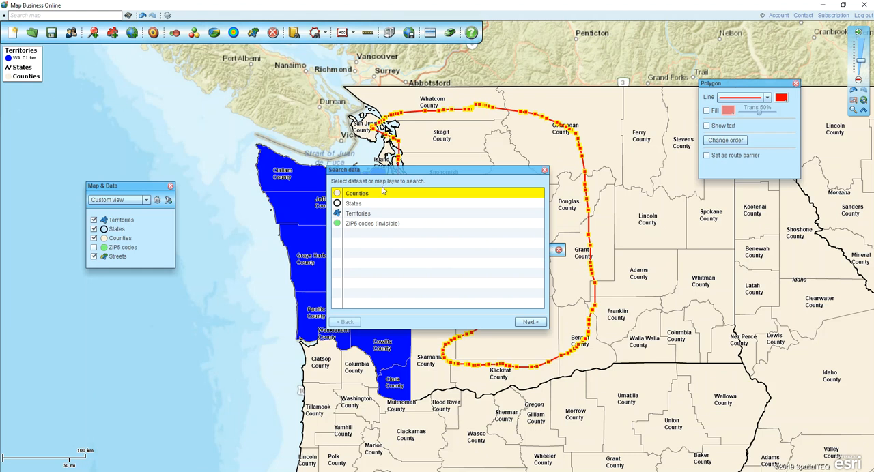
pyautogui.click(528, 322)
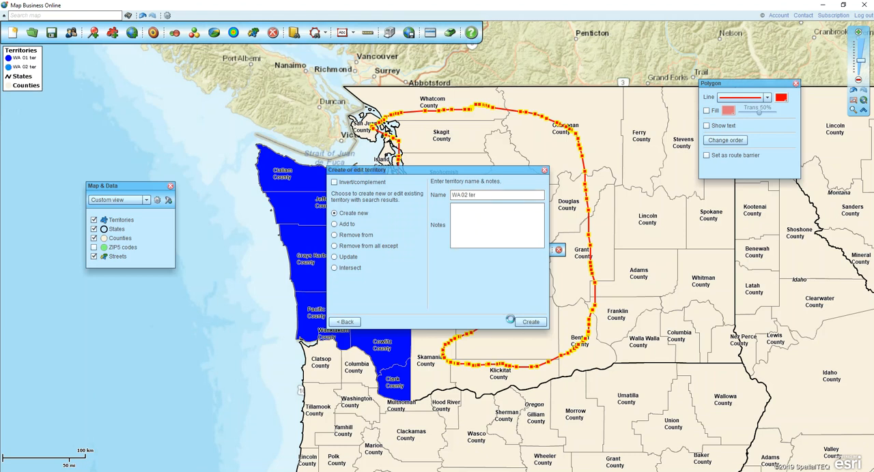
pyautogui.click(525, 322)
# Step: Set the WA 02 ter territory's fill to red and delete the freehand search polygon
pyautogui.click(369, 282)
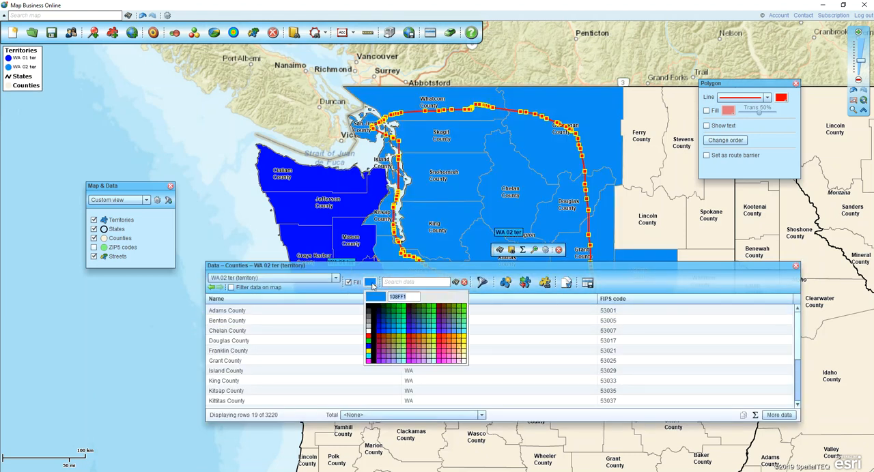
pyautogui.click(441, 342)
pyautogui.click(795, 265)
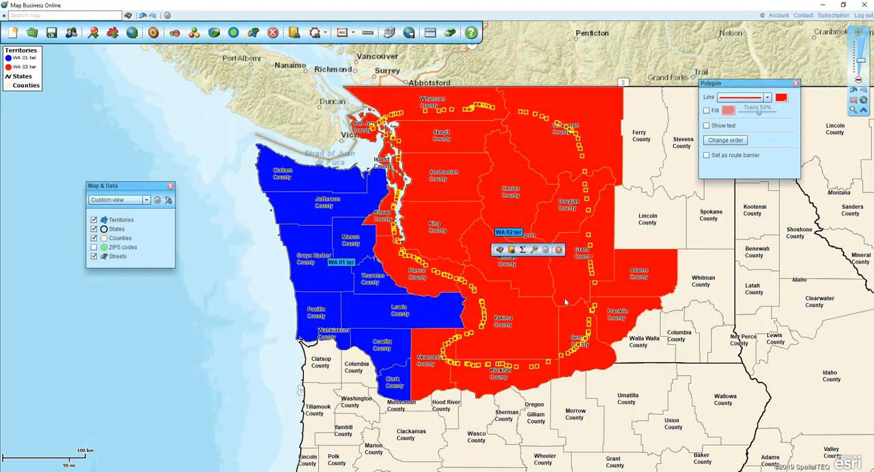
pyautogui.click(559, 250)
pyautogui.click(795, 83)
# Step: Draw a closed, straight-sided search polygon over the eastern Washington counties, from Pend Oreille and Stevens down to Walla Walla
pyautogui.moveTo(758, 174); pyautogui.dragTo(655, 166)
pyautogui.click(315, 32)
pyautogui.click(313, 77)
pyautogui.moveTo(613, 103); pyautogui.dragTo(551, 102)
pyautogui.click(540, 214)
pyautogui.click(591, 237)
pyautogui.click(589, 266)
pyautogui.click(541, 331)
pyautogui.click(611, 338)
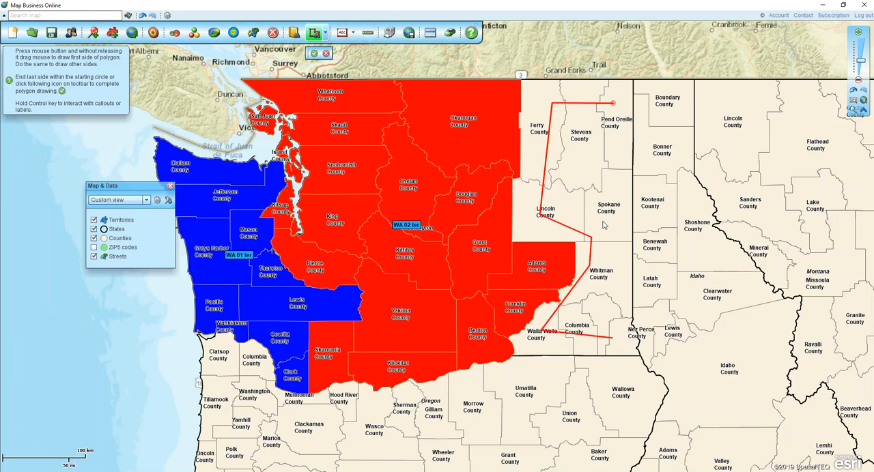
pyautogui.click(603, 221)
pyautogui.click(619, 142)
pyautogui.click(612, 104)
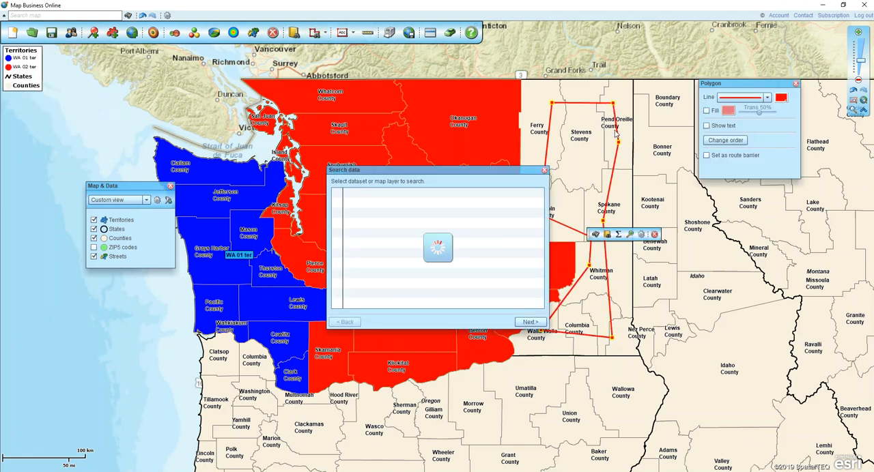
# Step: Create a new territory named "WA 03 ter" from the counties found in the polygon
pyautogui.click(525, 322)
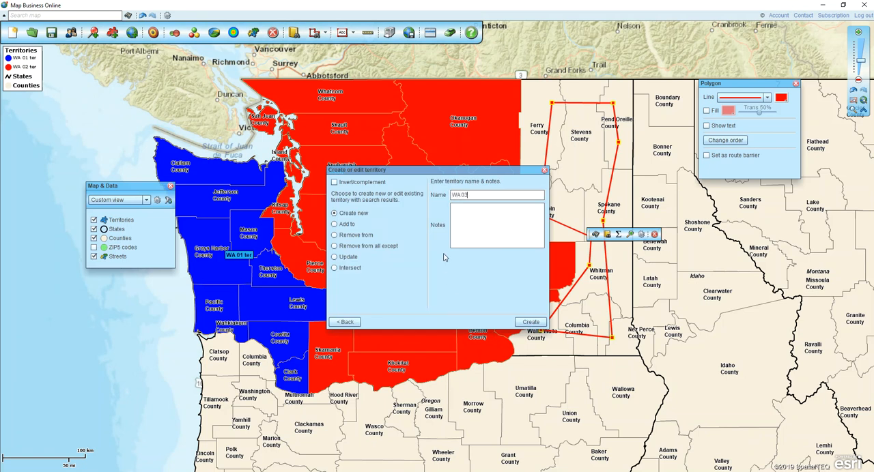
pyautogui.write('WA 03 ter')
pyautogui.click(531, 321)
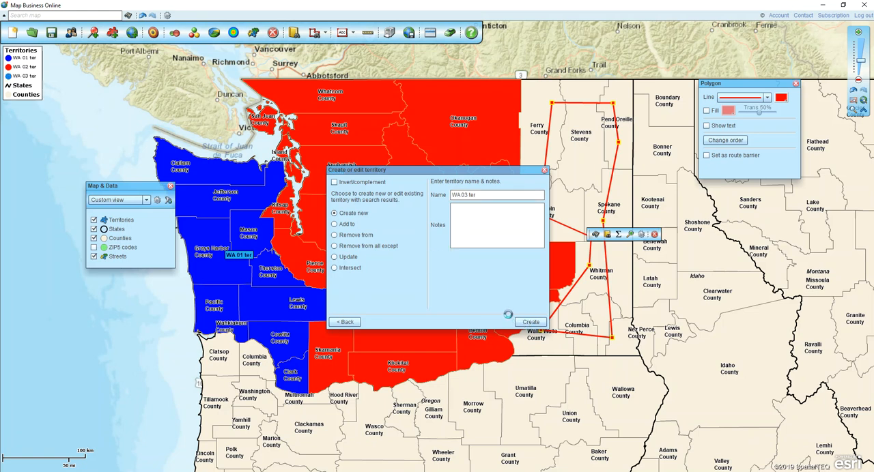
# Step: Set the WA 03 ter territory's fill to a medium blue and delete the straight-sided search polygon
pyautogui.click(370, 282)
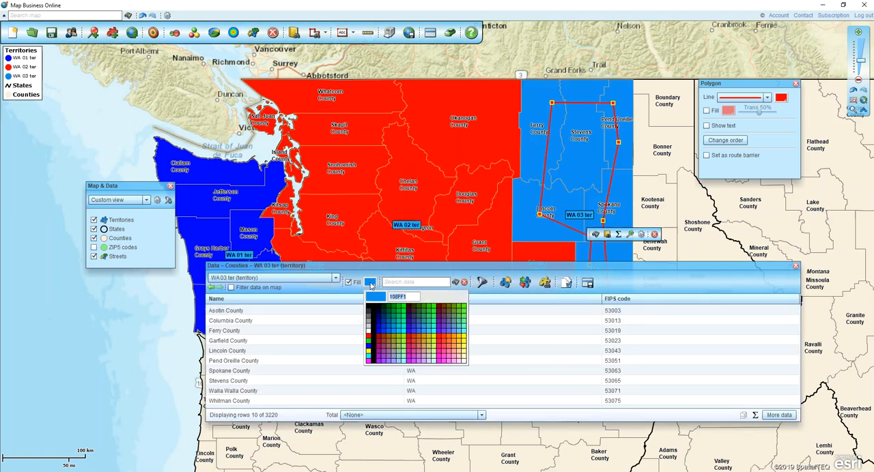
pyautogui.click(422, 331)
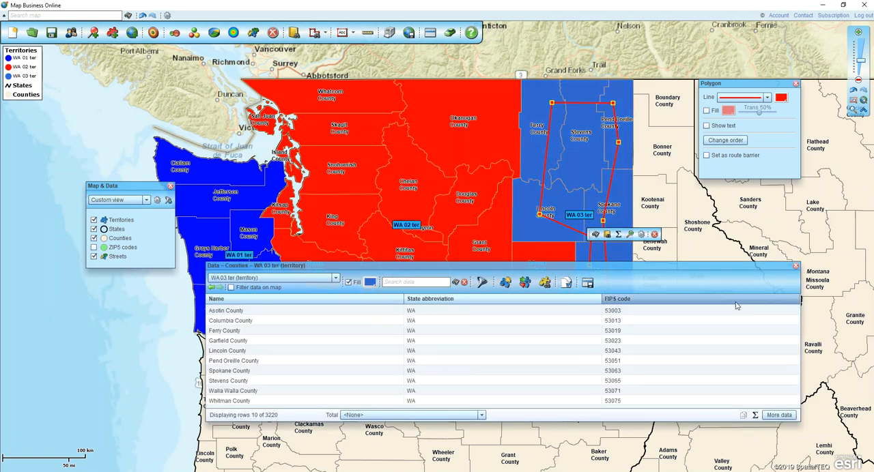
pyautogui.click(795, 266)
pyautogui.click(654, 234)
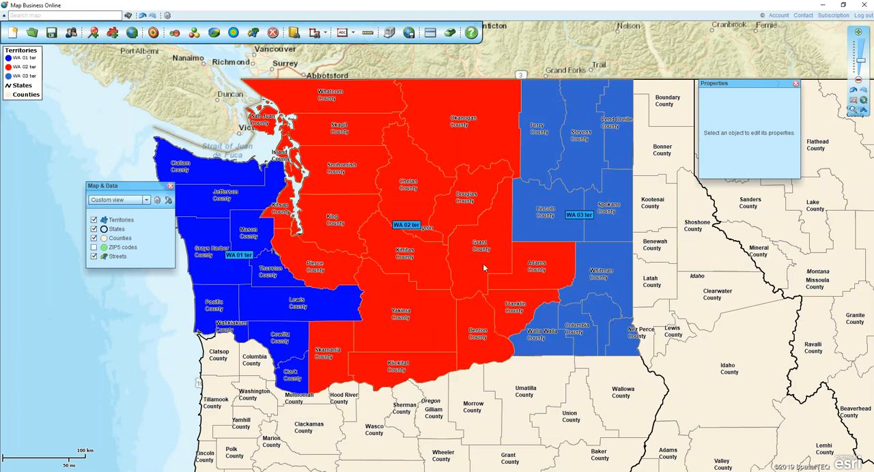
# Step: Start the Plot data wizard and proceed past its welcome page to the data source selection
pyautogui.moveTo(130, 186); pyautogui.dragTo(101, 194)
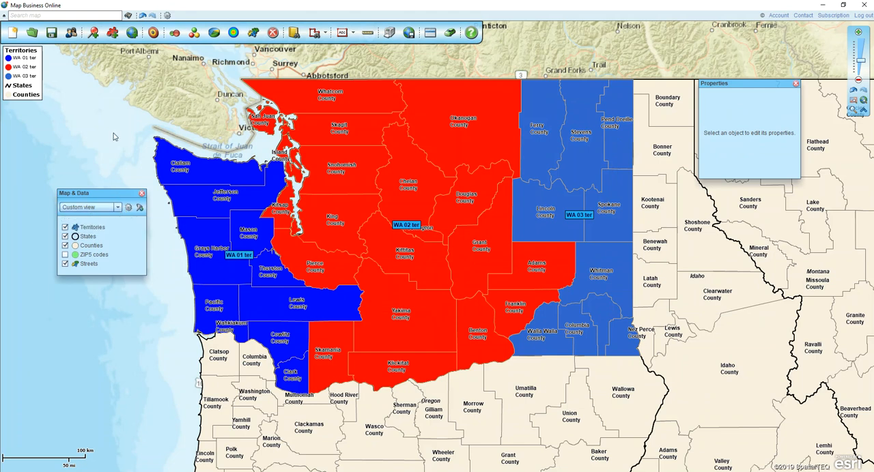
pyautogui.click(93, 34)
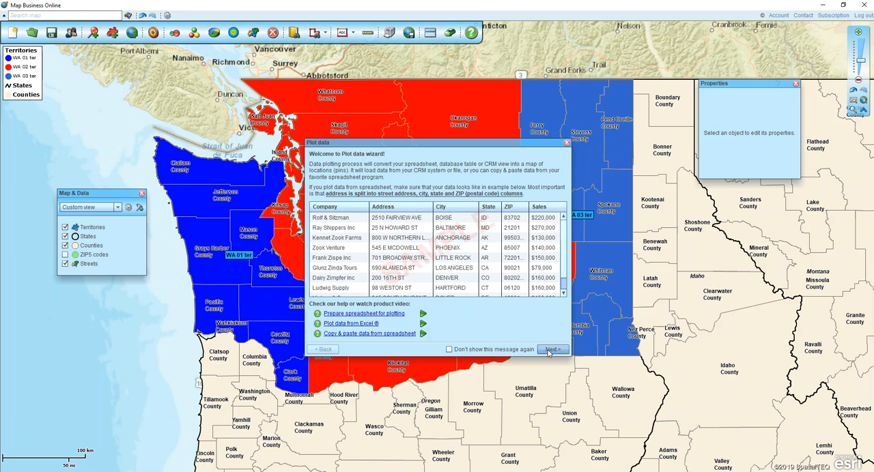
pyautogui.moveTo(446, 146); pyautogui.dragTo(480, 320)
pyautogui.click(459, 159)
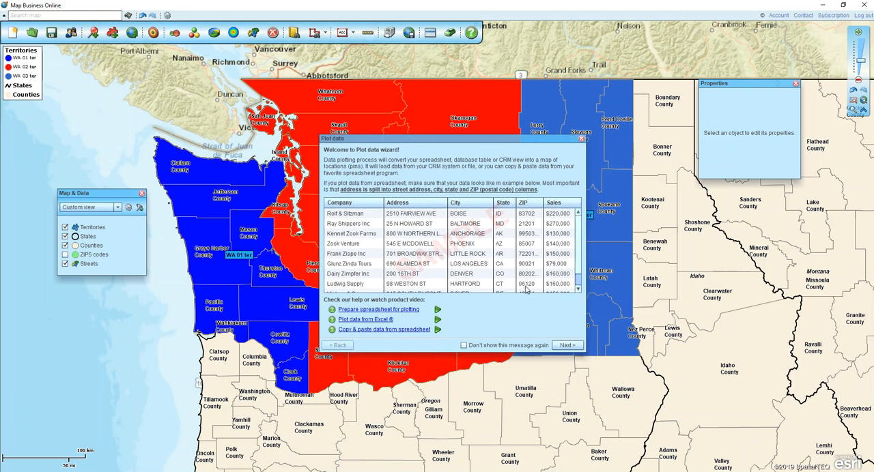
pyautogui.click(568, 346)
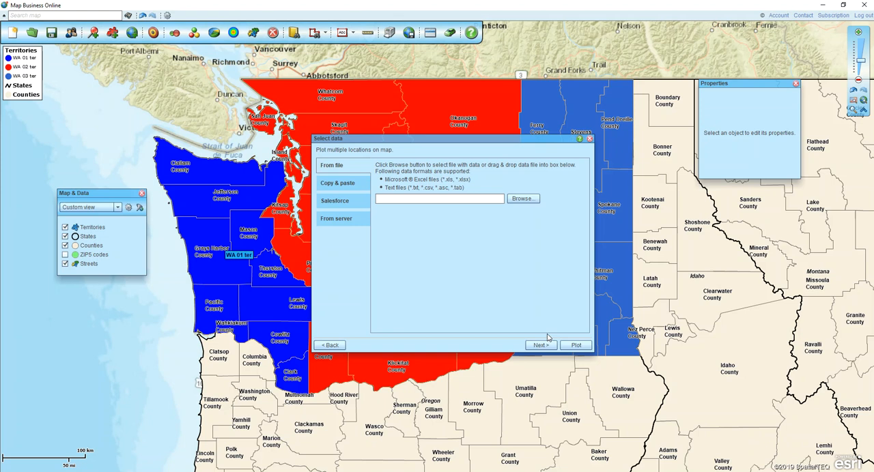
# Step: Plot the ZIP codes 2018 (Oct) dataset from the server's Public data folder and decline colour coding it
pyautogui.click(333, 223)
pyautogui.click(451, 176)
pyautogui.click(435, 211)
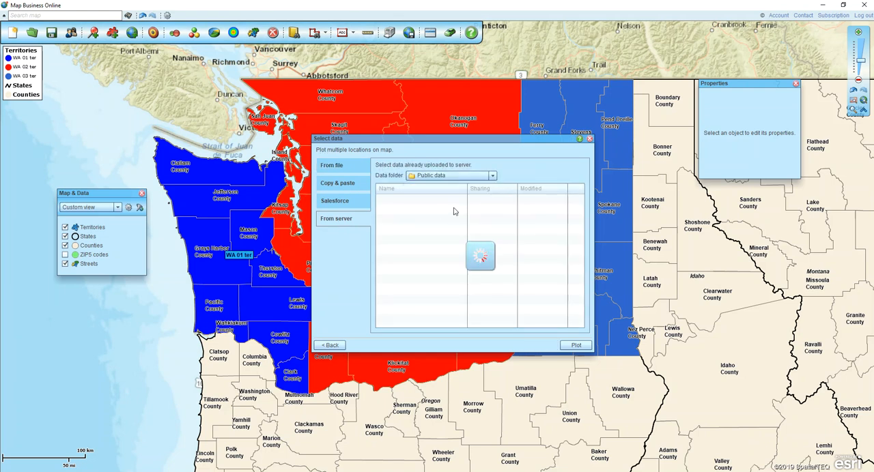
pyautogui.moveTo(582, 212); pyautogui.dragTo(582, 281)
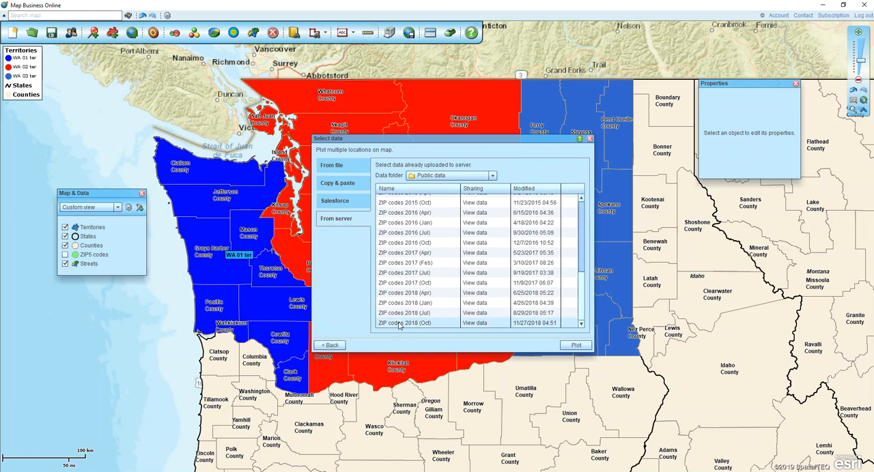
pyautogui.click(576, 346)
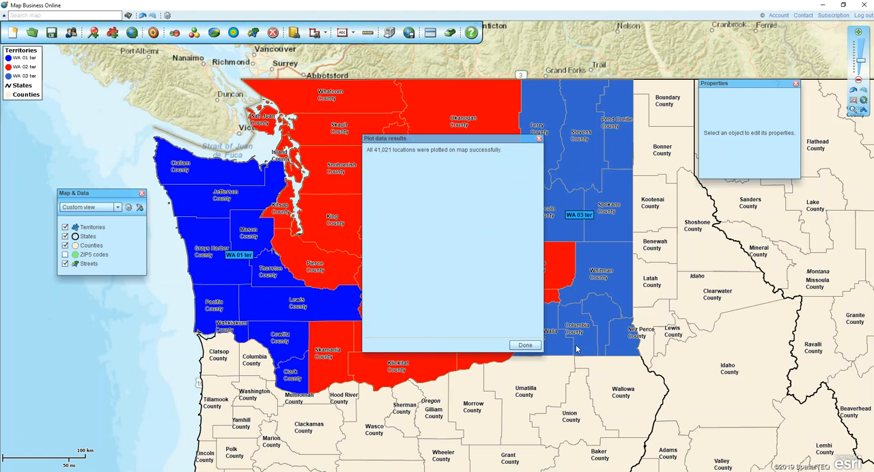
pyautogui.click(524, 345)
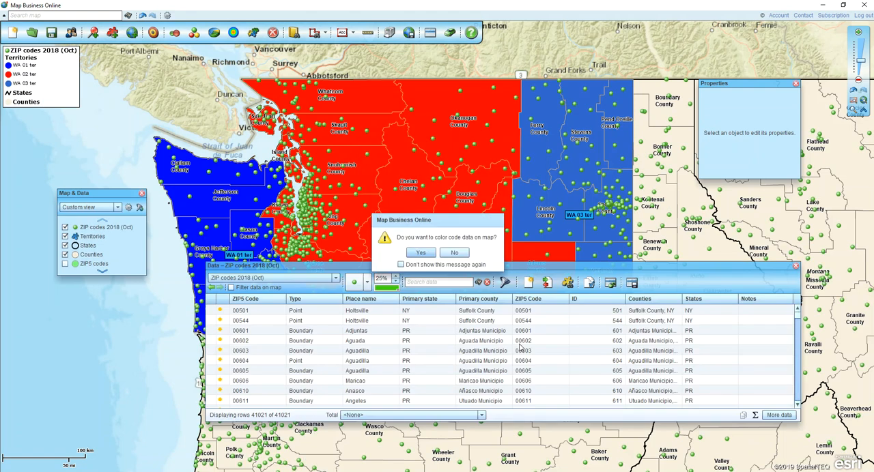
pyautogui.click(454, 253)
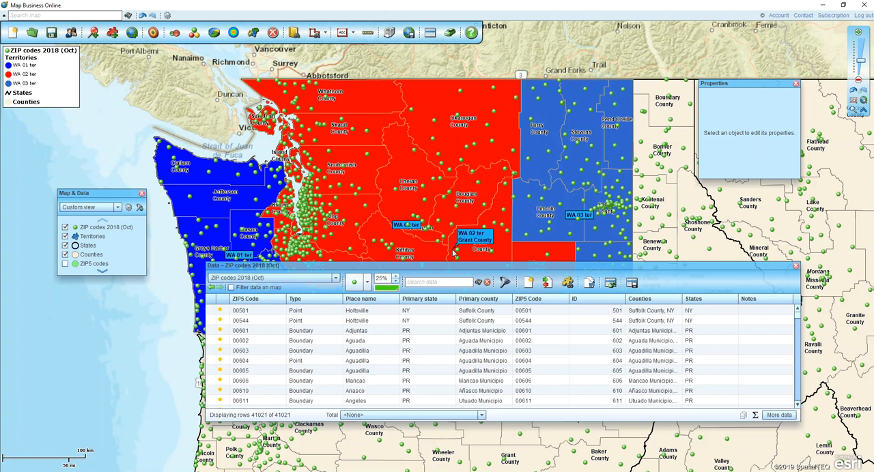
# Step: Close and reopen the ZIP codes data table and look through the map layers it can list
pyautogui.moveTo(445, 267)
pyautogui.mouseDown()
pyautogui.moveTo(434, 215)
pyautogui.moveTo(439, 263)
pyautogui.mouseUp()
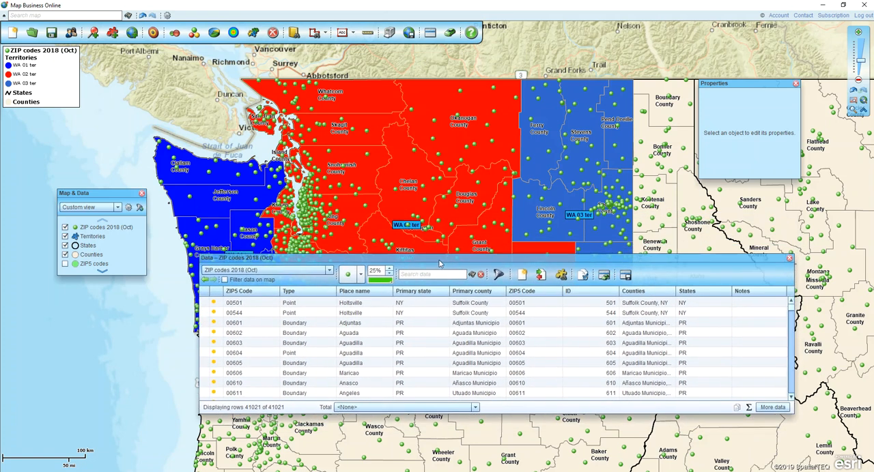
pyautogui.click(788, 261)
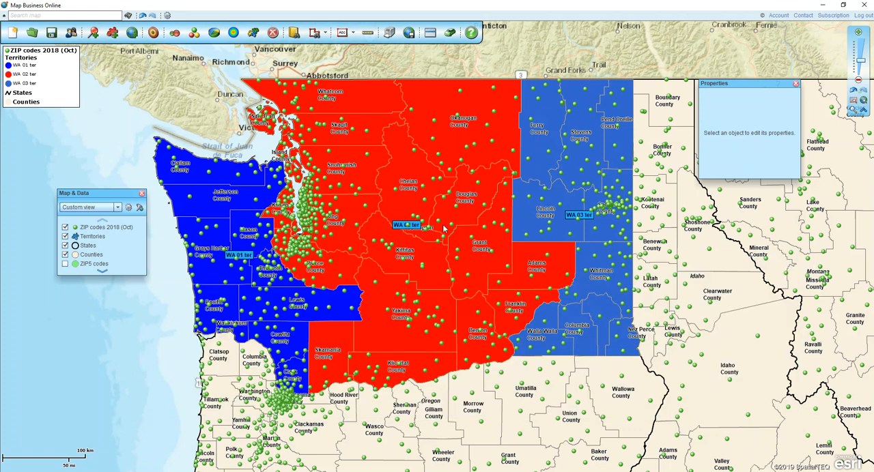
pyautogui.click(430, 33)
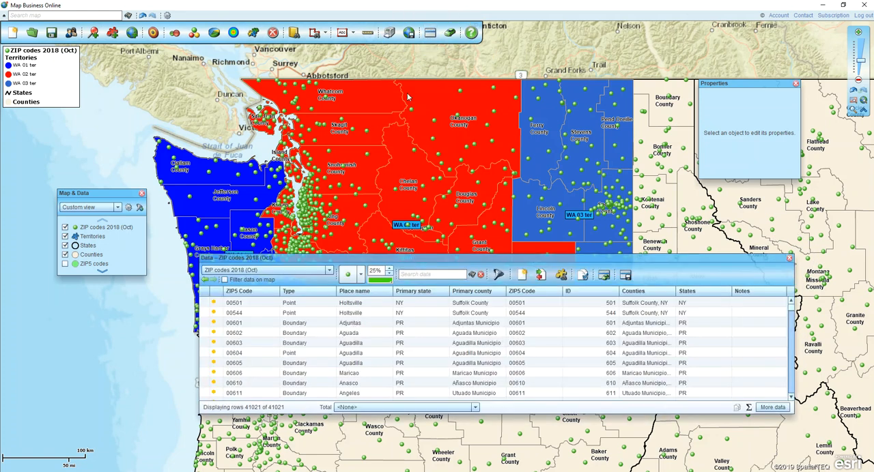
pyautogui.click(330, 271)
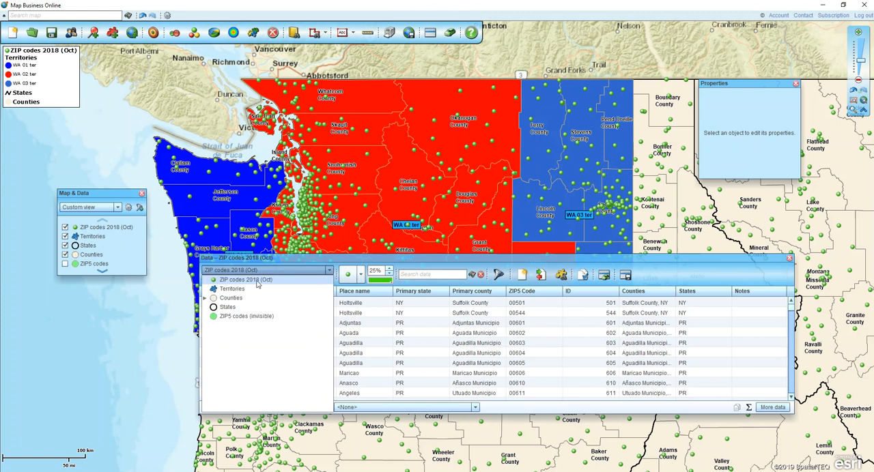
pyautogui.click(360, 264)
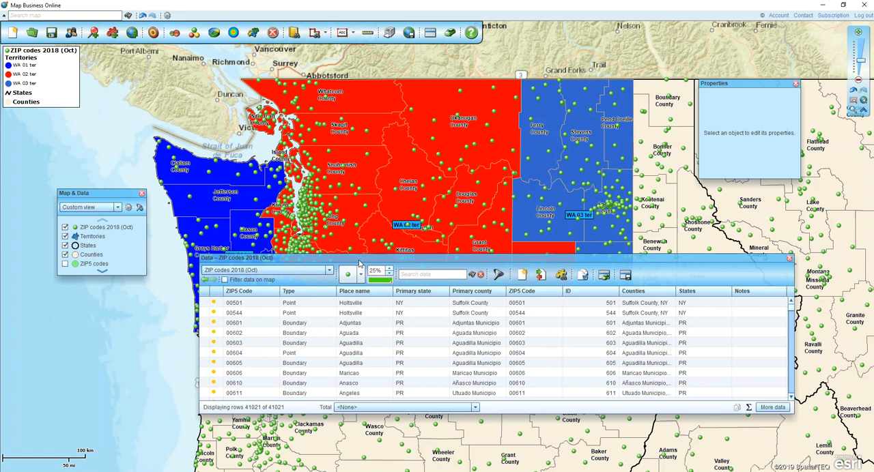
# Step: Remove the second ZIP5 Code, ID, Counties, States and Notes columns from the columns to show in the data table
pyautogui.click(765, 408)
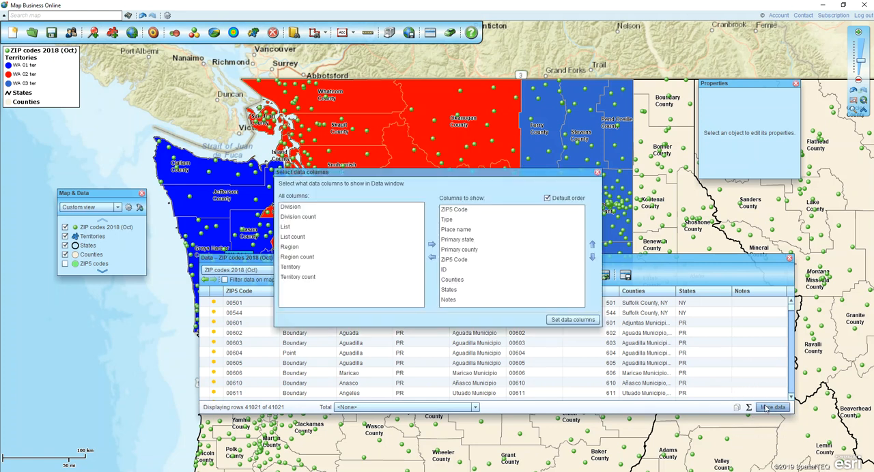
pyautogui.click(451, 302)
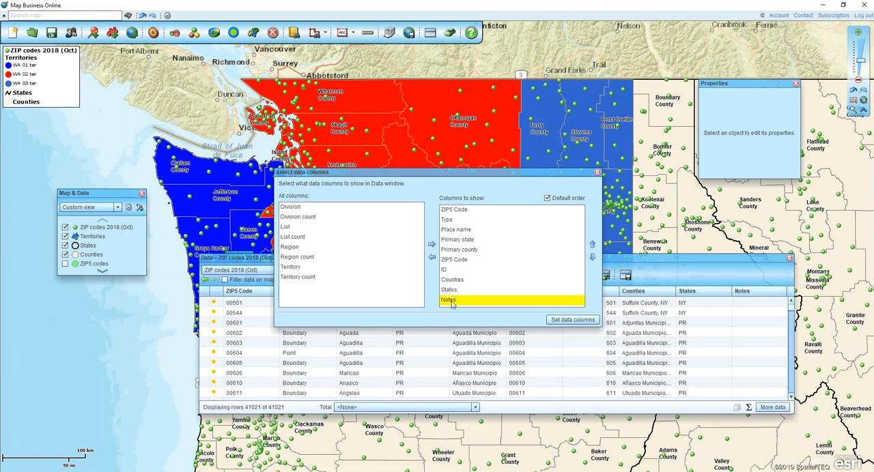
pyautogui.hotkey('shift', 'Up')
pyautogui.hotkey('shift', 'Up')
pyautogui.hotkey('shift', 'Up')
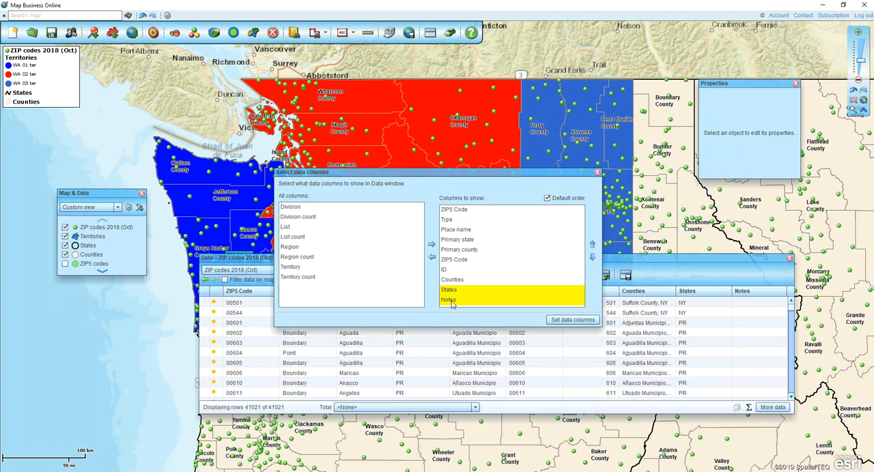
pyautogui.hotkey('shift', 'Up')
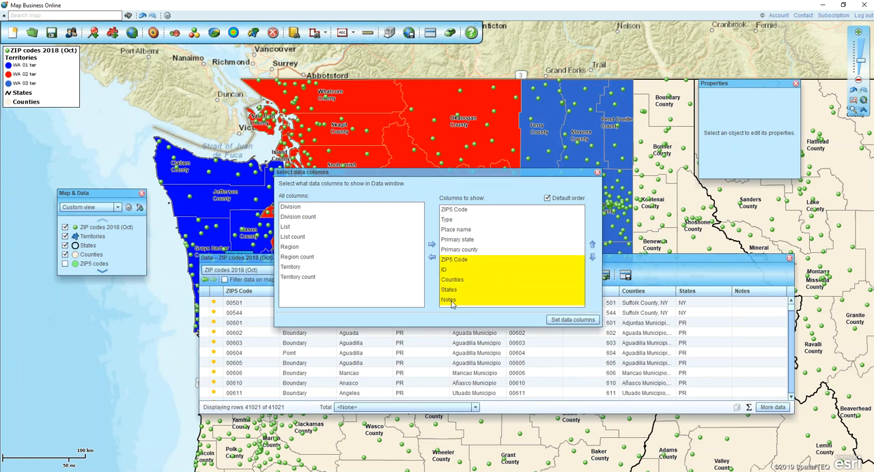
pyautogui.click(431, 258)
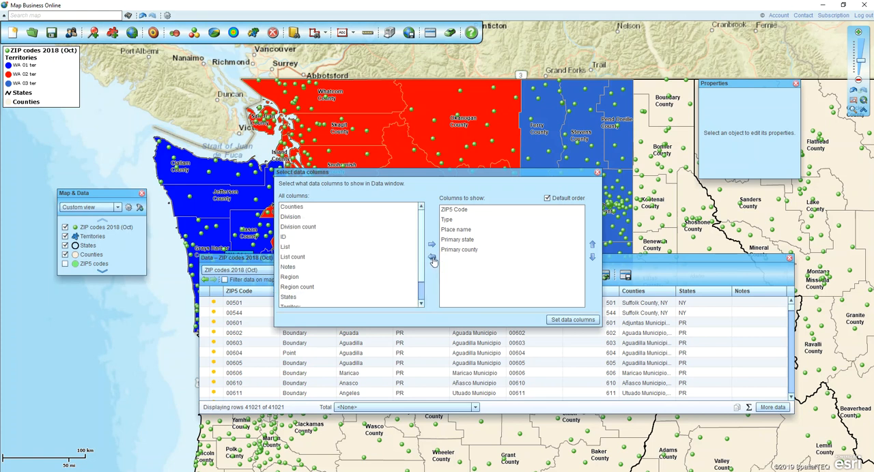
# Step: Add the Territory column to the data table as its first column and apply the column selection
pyautogui.click(482, 230)
pyautogui.click(483, 230)
pyautogui.scroll(-1, 423, 253)
pyautogui.scroll(-1, 423, 252)
pyautogui.click(295, 284)
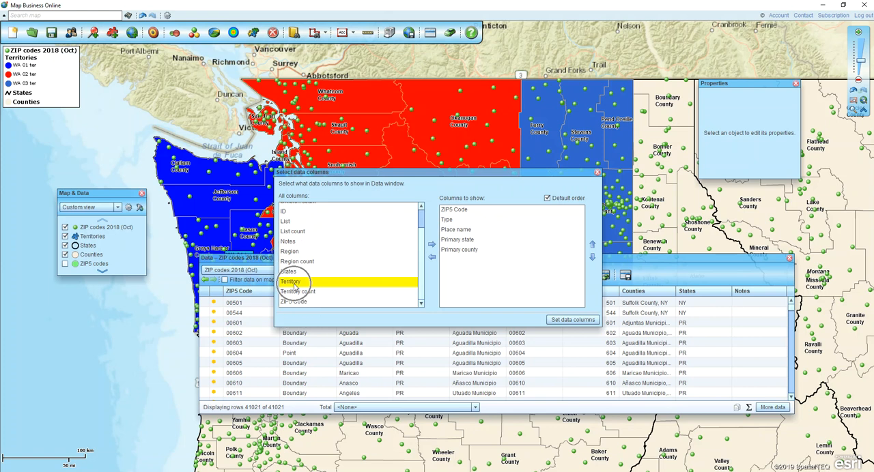
pyautogui.click(432, 246)
pyautogui.click(592, 244)
pyautogui.click(592, 245)
pyautogui.click(592, 244)
pyautogui.click(592, 244)
pyautogui.click(592, 244)
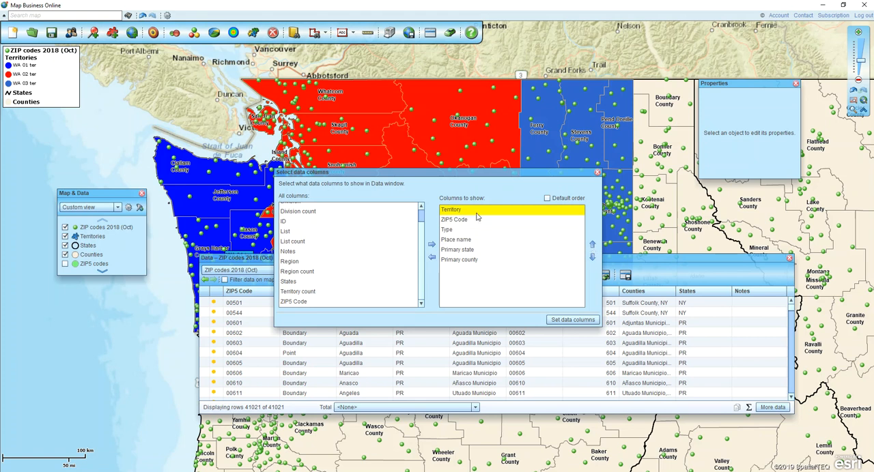
pyautogui.click(561, 320)
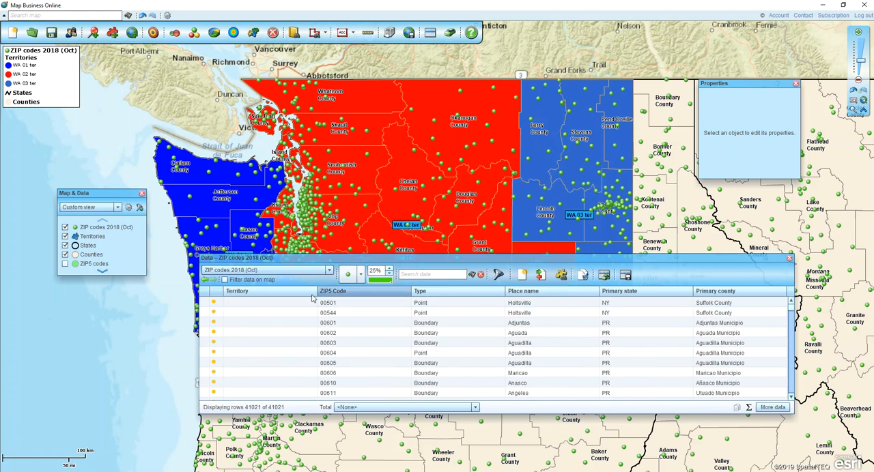
pyautogui.click(257, 304)
pyautogui.click(343, 301)
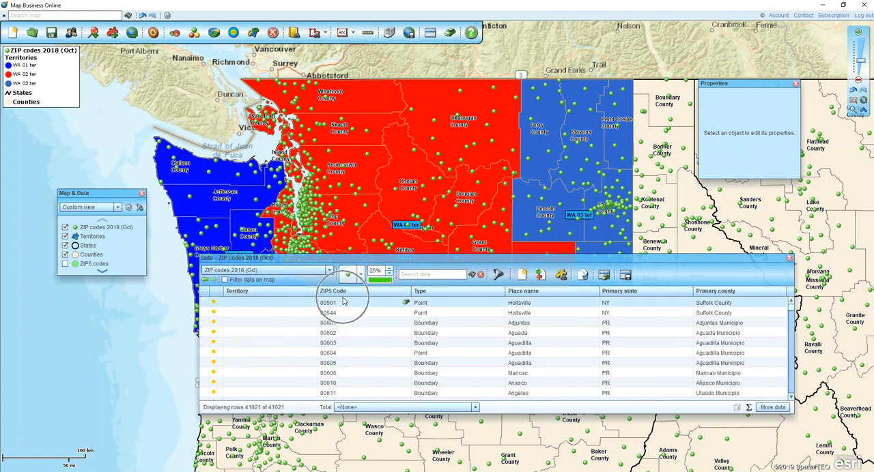
pyautogui.click(265, 324)
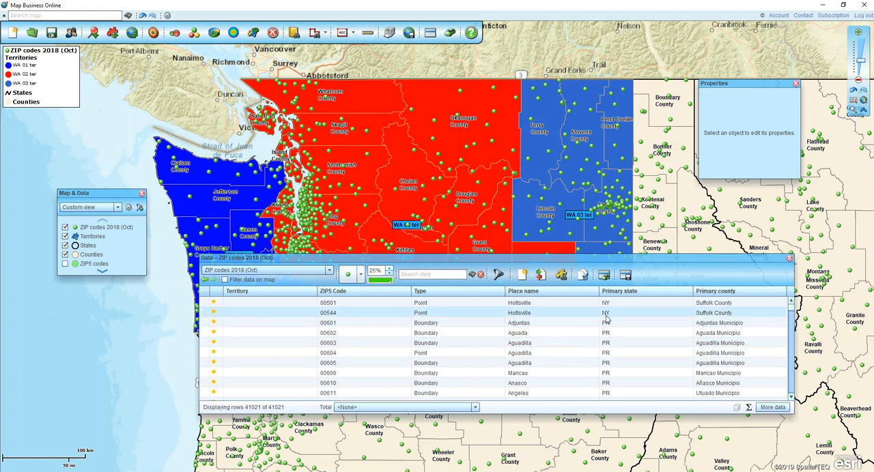
# Step: Filter the ZIP codes data table to rows whose Territory is greater than 0
pyautogui.click(498, 274)
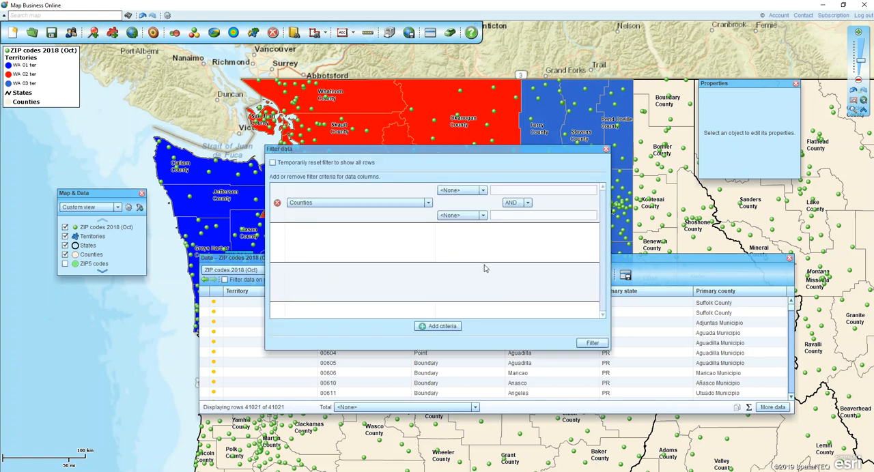
pyautogui.click(428, 204)
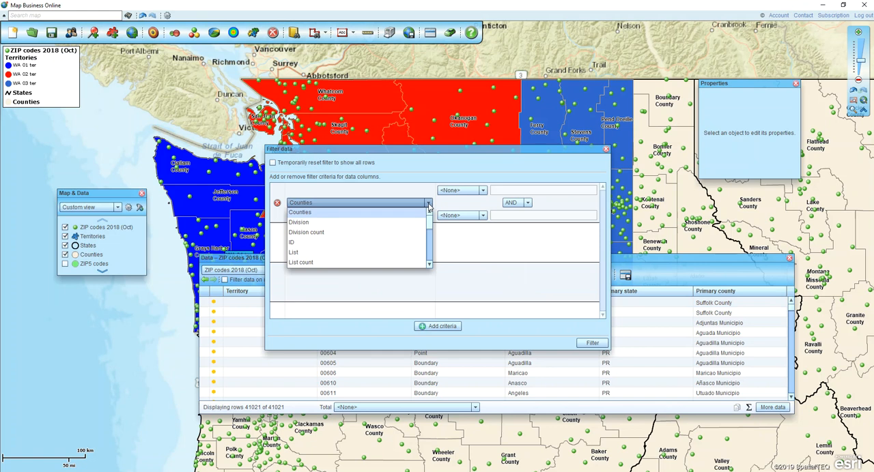
pyautogui.moveTo(429, 223); pyautogui.dragTo(430, 250)
pyautogui.click(304, 251)
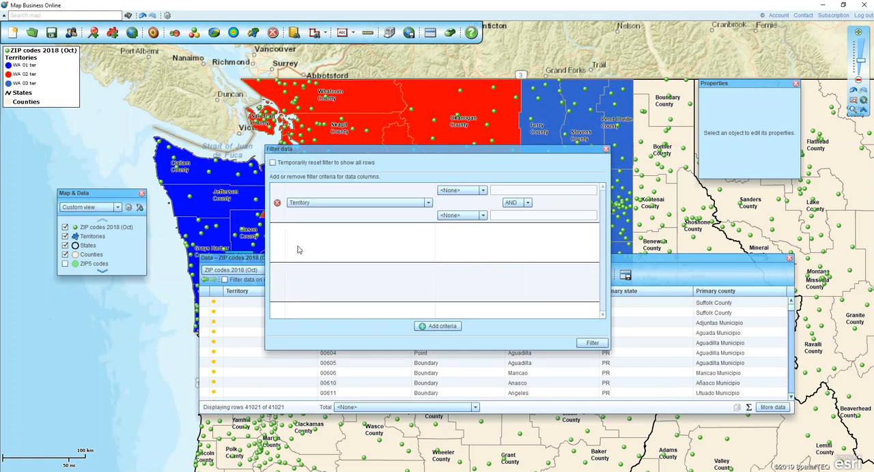
pyautogui.click(482, 191)
pyautogui.click(441, 230)
pyautogui.click(498, 191)
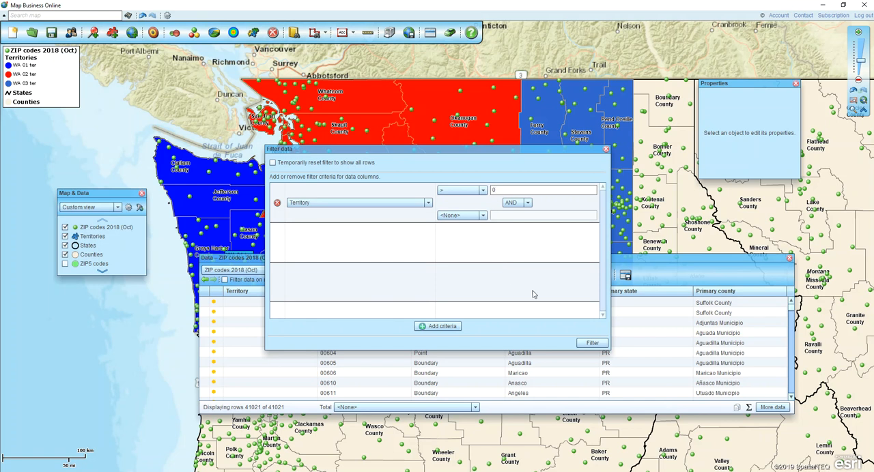
pyautogui.click(591, 343)
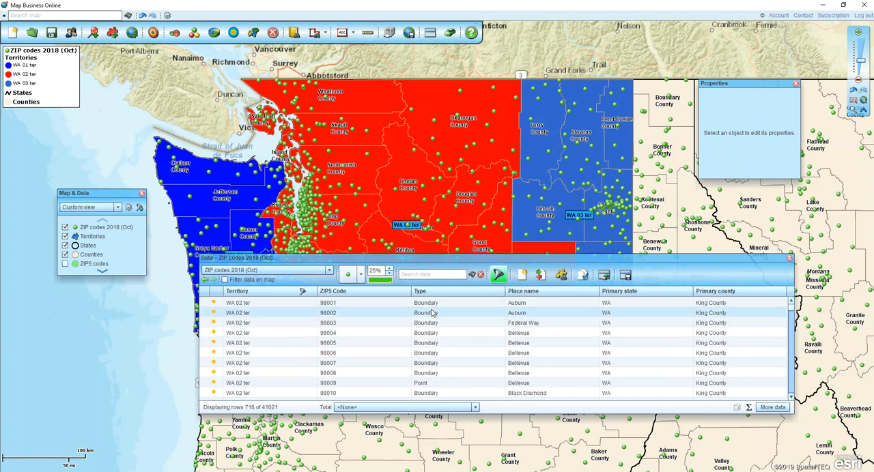
pyautogui.press('ctrl')
pyautogui.press('ctrl')
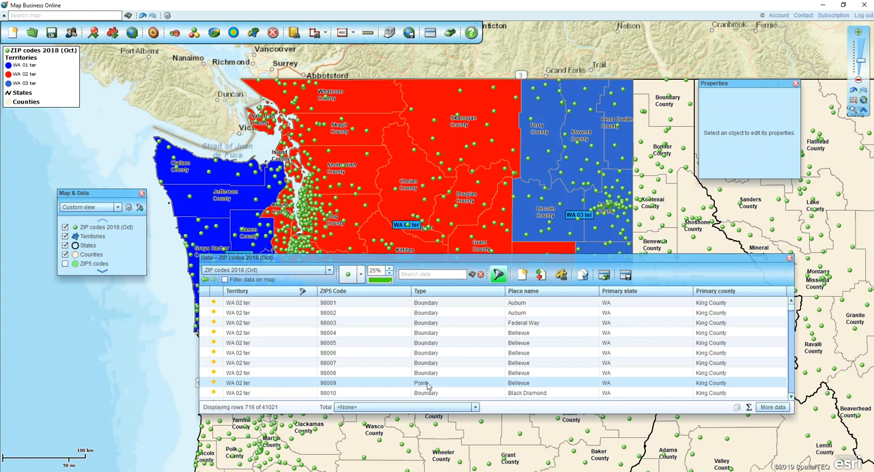
pyautogui.press('ctrl')
pyautogui.press('ctrl')
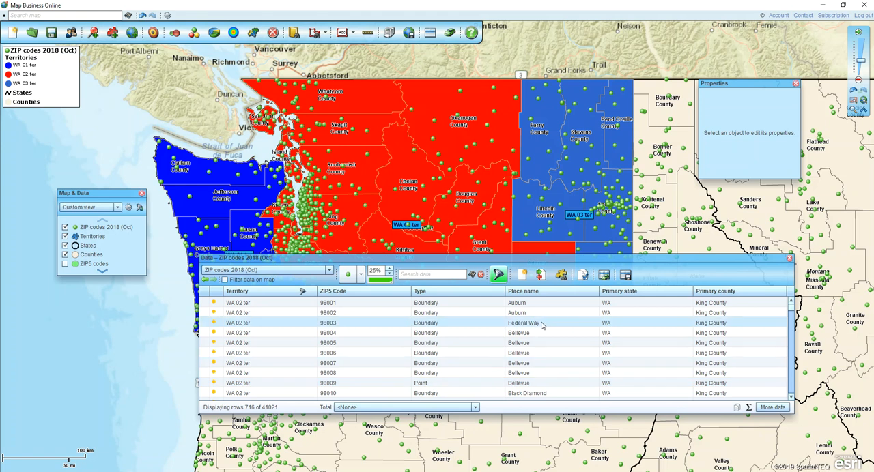
pyautogui.press('ctrl')
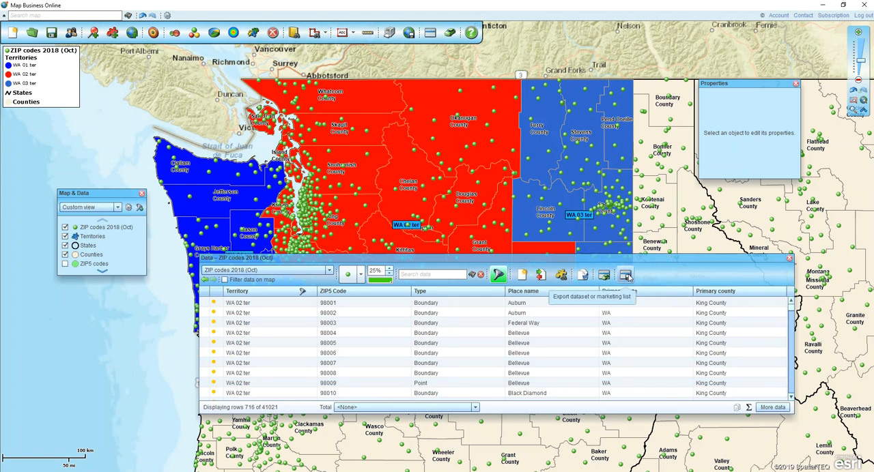
# Step: Start exporting the filtered ZIP code data without the territory options, and cancel at the choice of file location
pyautogui.click(625, 275)
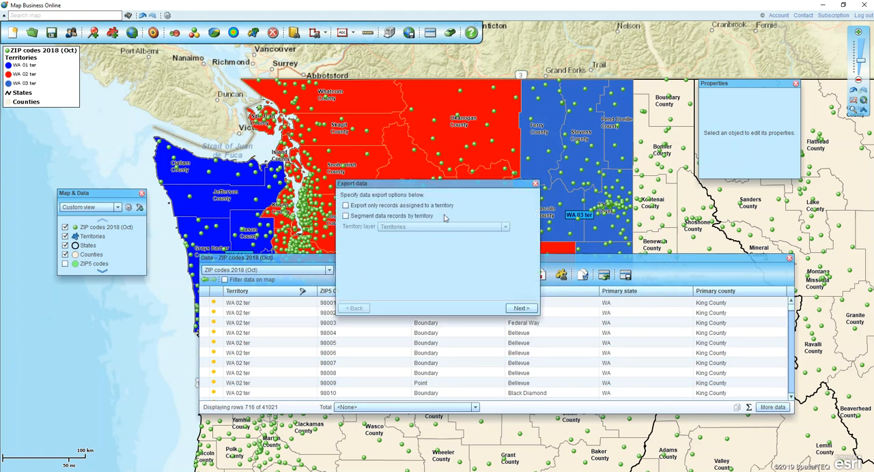
pyautogui.click(519, 309)
pyautogui.click(519, 309)
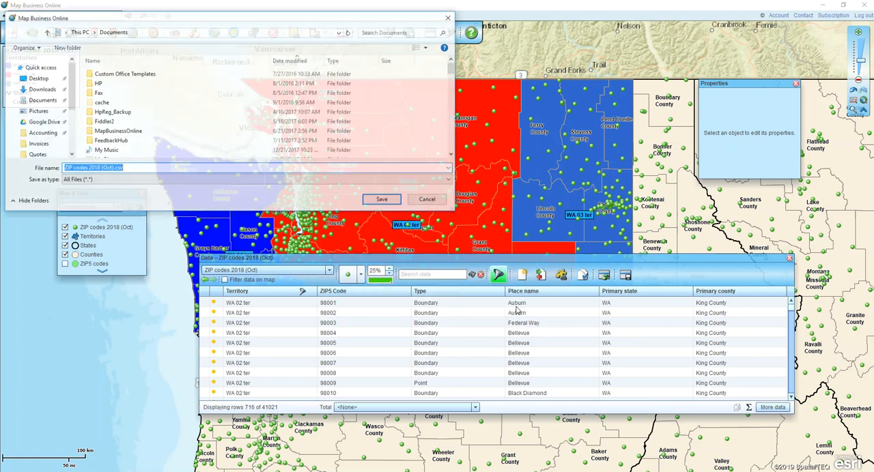
pyautogui.click(120, 169)
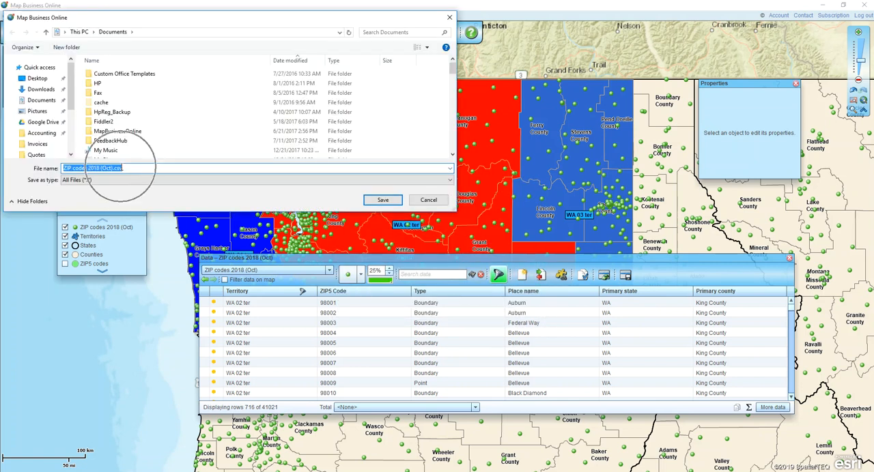
pyautogui.click(450, 17)
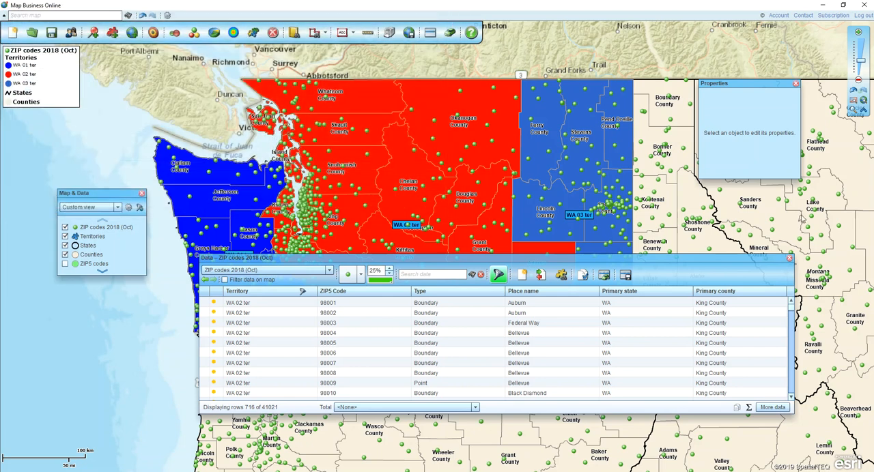